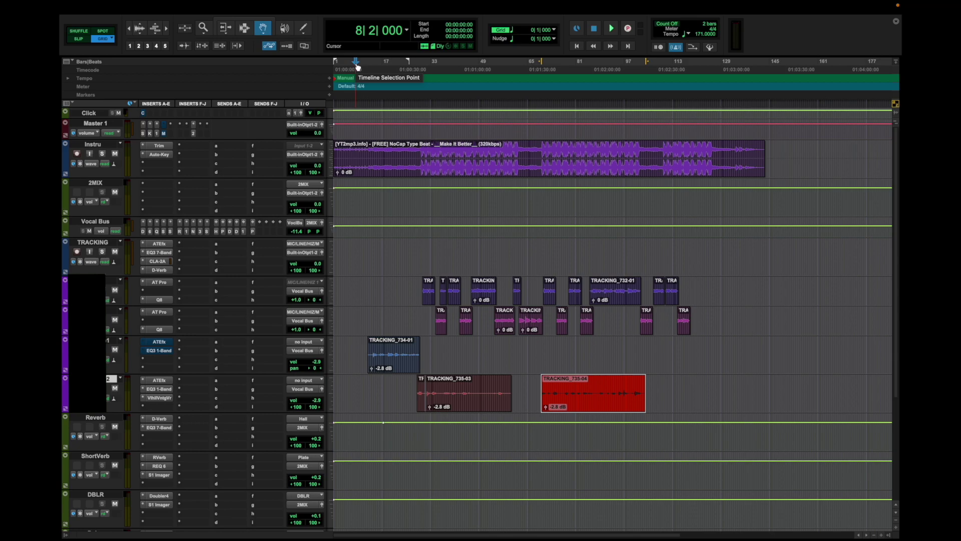
Step: Move the playback start to bar 28 and audition the vocal section of the mix
{"action": "left_click_drag", "start_coordinate": [357, 67], "coordinate": [417, 65]}
{"action": "key", "text": "space"}
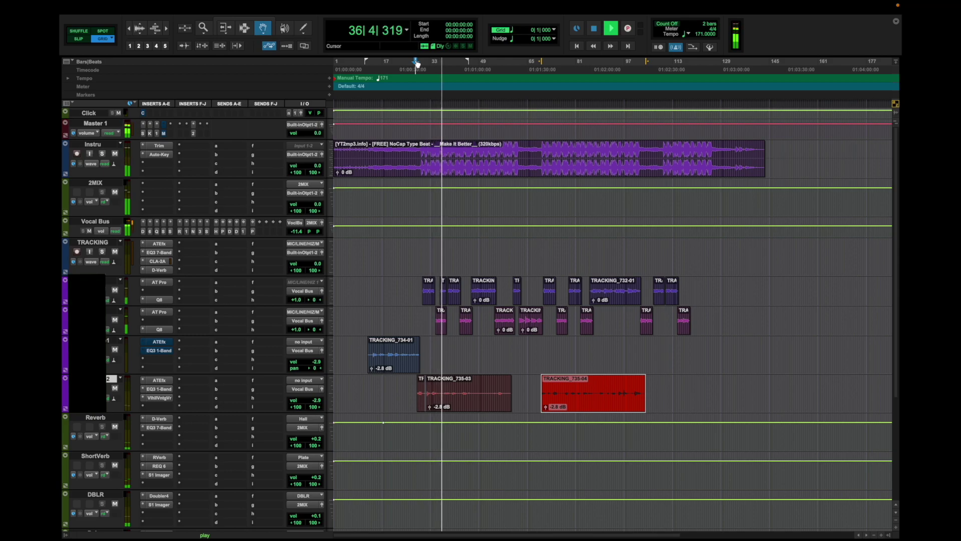
{"action": "key", "text": "space"}
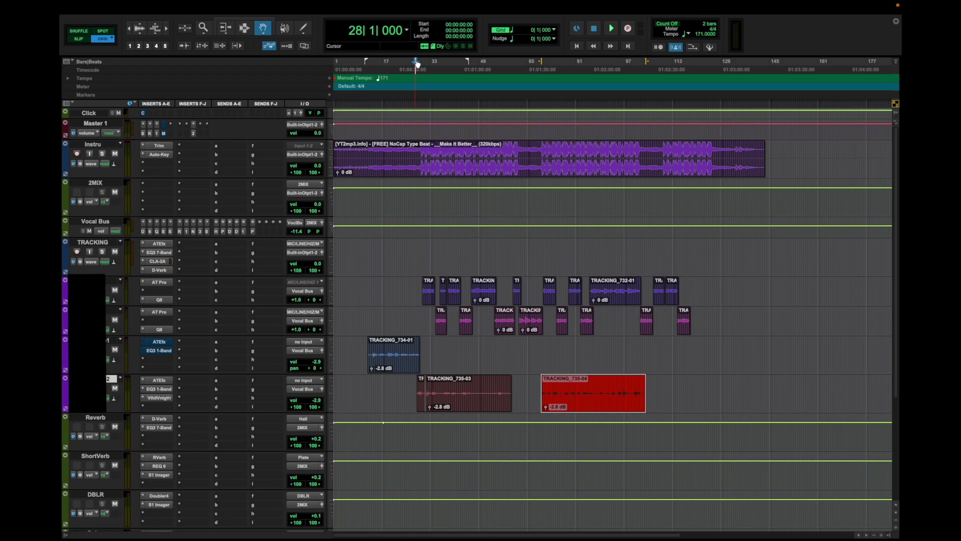
{"action": "key", "text": "space"}
{"action": "key", "text": "space"}
Step: Check Auto-Tune Pro on the upper purple vocal track while the song plays, and inspect Auto-Key on the Instru track
{"action": "left_click", "coordinate": [159, 283]}
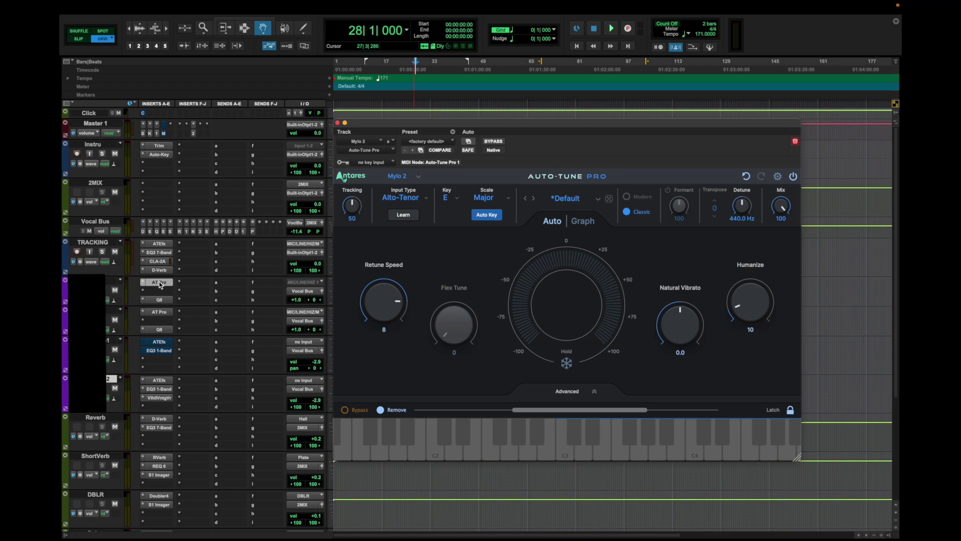
{"action": "left_click_drag", "start_coordinate": [449, 122], "coordinate": [550, 86]}
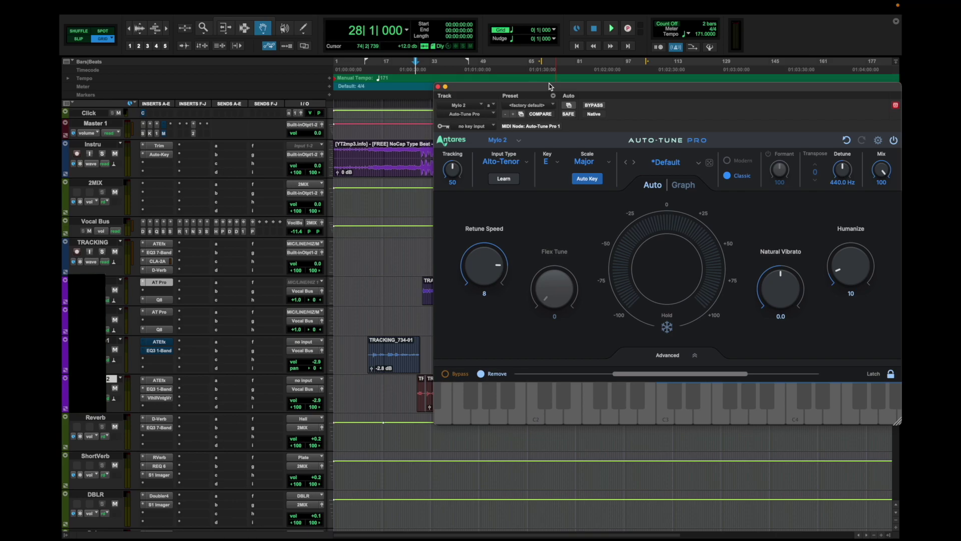
{"action": "key", "text": "space"}
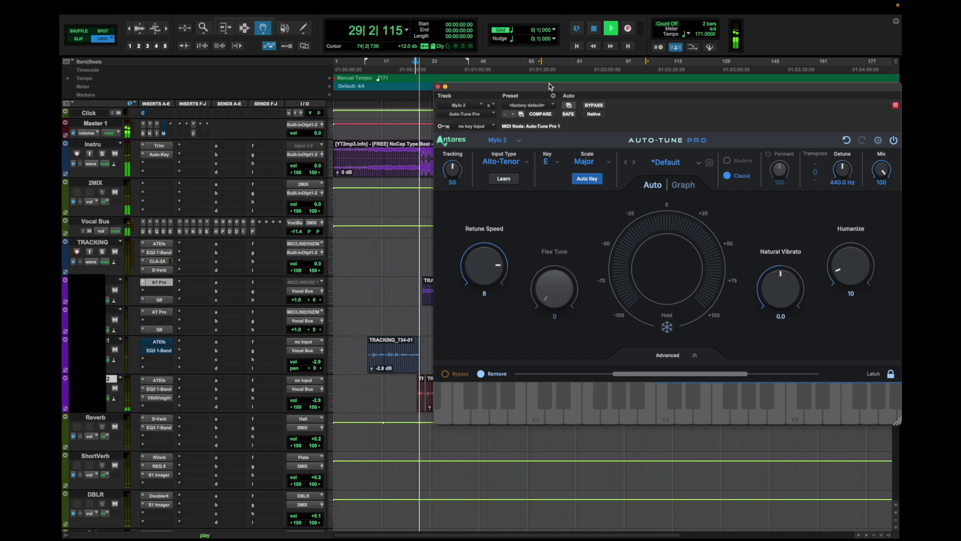
{"action": "left_click_drag", "start_coordinate": [488, 266], "coordinate": [471, 257]}
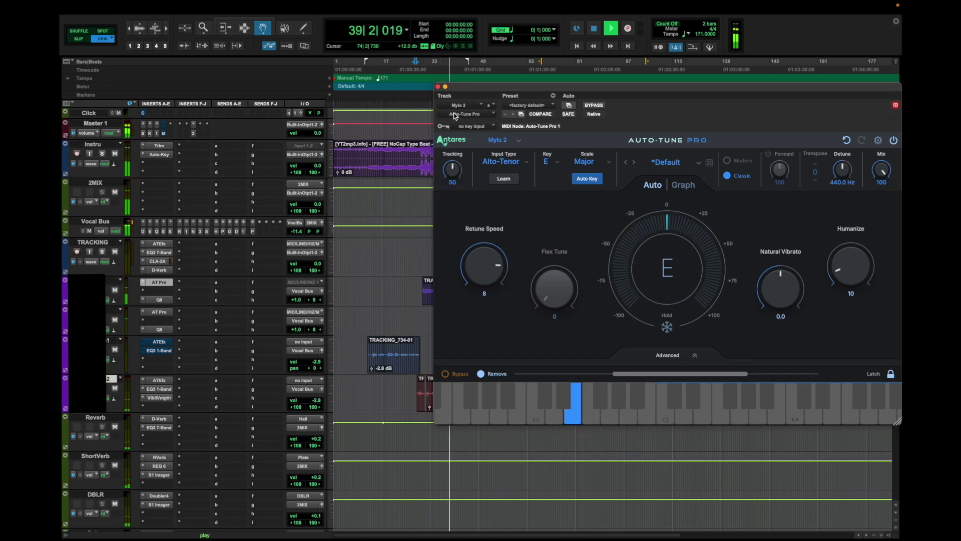
{"action": "key", "text": "space"}
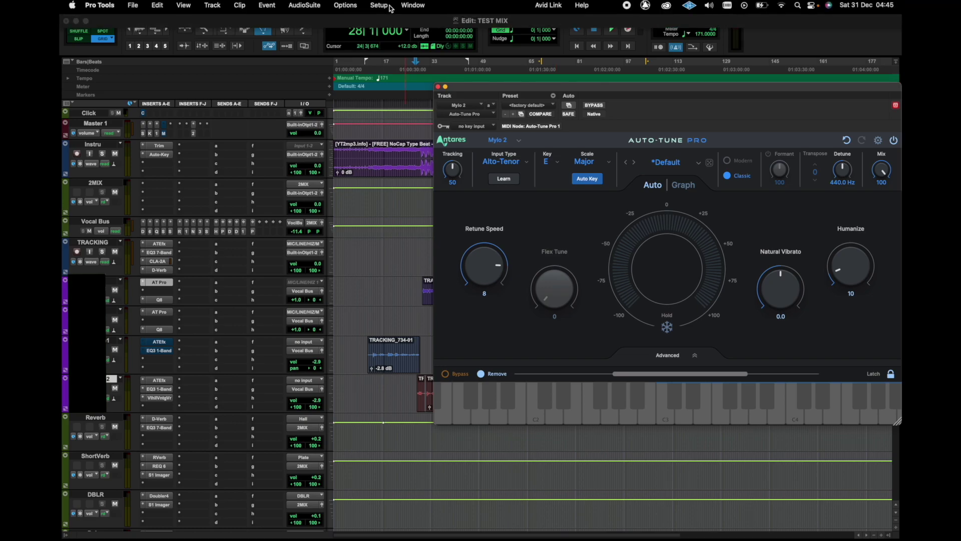
{"action": "left_click", "coordinate": [170, 153]}
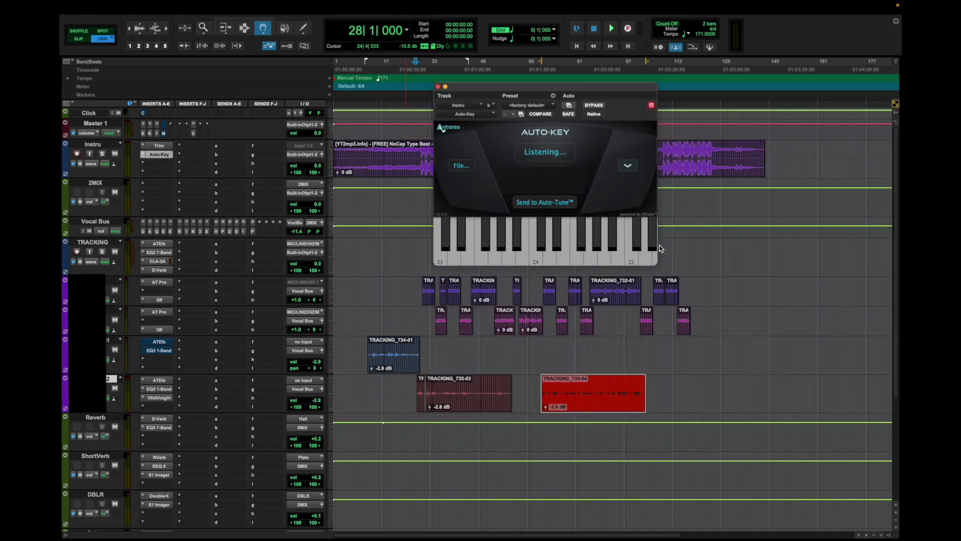
Step: Open the DeEsser on the Vocal Bus and watch its response during playback from bar 28
{"action": "left_click", "coordinate": [144, 231]}
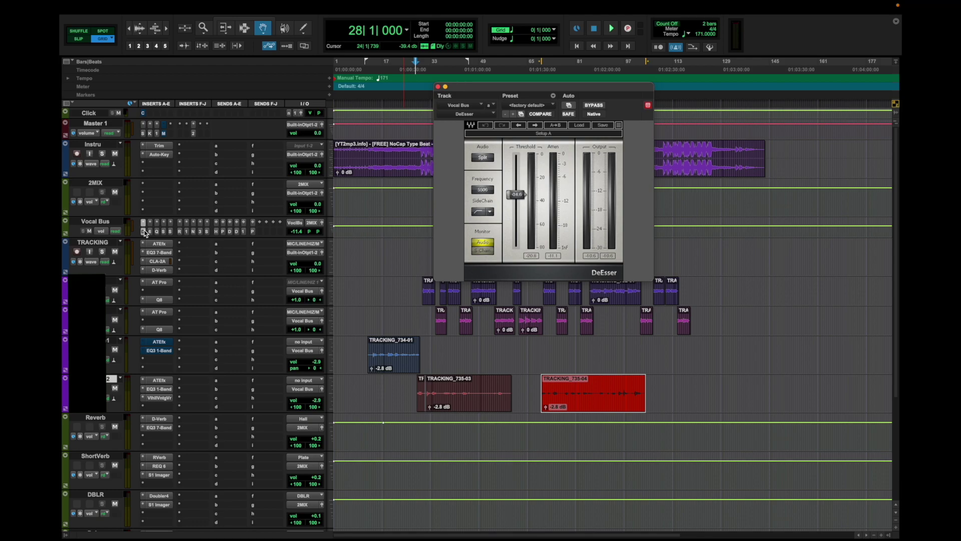
{"action": "key", "text": "space"}
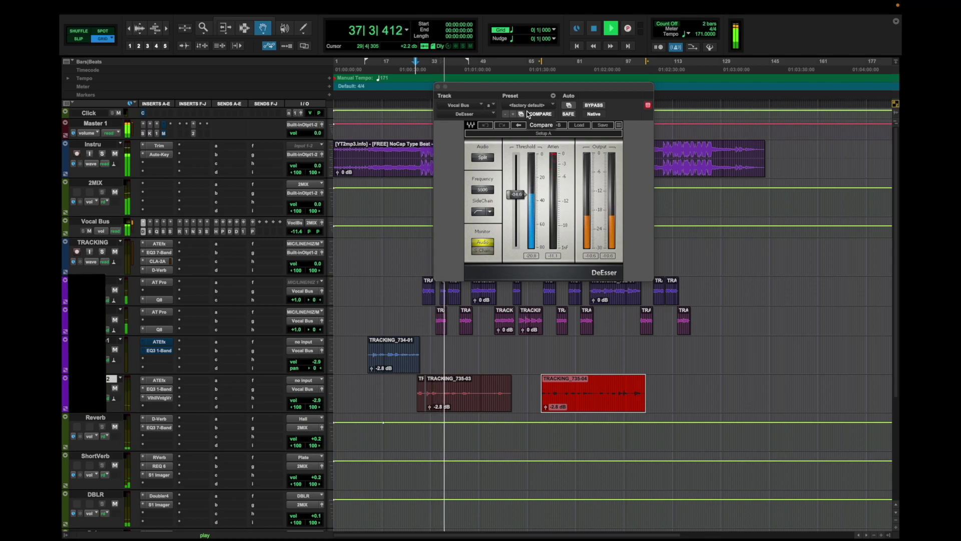
{"action": "key", "text": "space"}
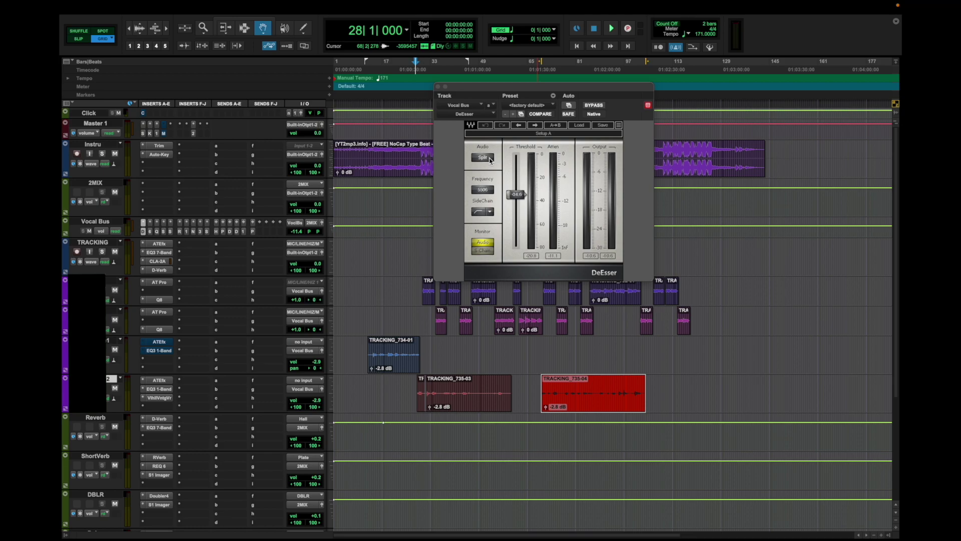
Step: Examine the filter and the high, mid and low EQ band settings in the Vocal Bus's SSLGChannel plug-in
{"action": "left_click", "coordinate": [166, 231]}
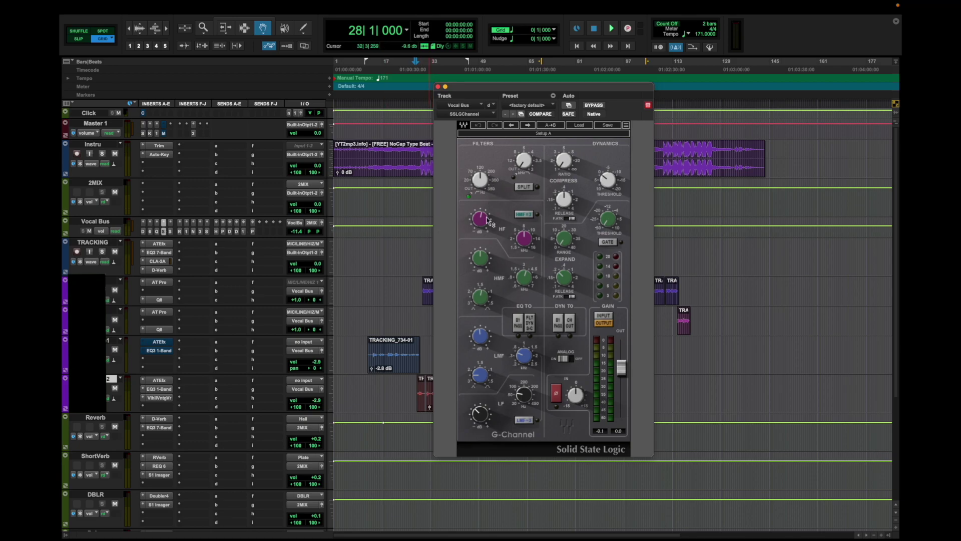
{"action": "mouse_move", "coordinate": [486, 225]}
{"action": "mouse_move", "coordinate": [483, 259]}
{"action": "mouse_move", "coordinate": [523, 285]}
{"action": "mouse_move", "coordinate": [480, 344]}
{"action": "mouse_move", "coordinate": [528, 395]}
{"action": "mouse_move", "coordinate": [486, 226]}
{"action": "mouse_move", "coordinate": [481, 183]}
Step: Check the RCompressor's gain reduction on the Vocal Bus during playback from bar 31, and close the plug-in
{"action": "left_click", "coordinate": [179, 230]}
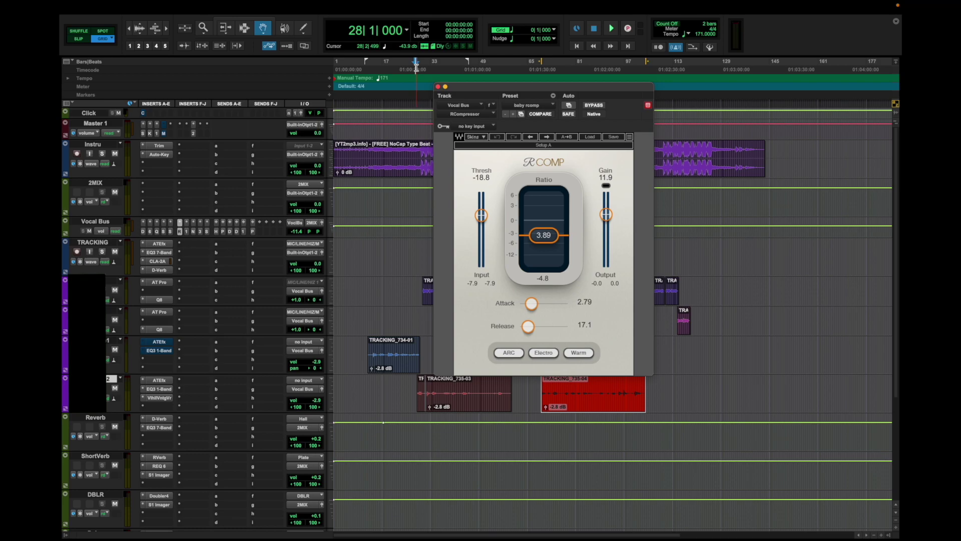
{"action": "key", "text": "space"}
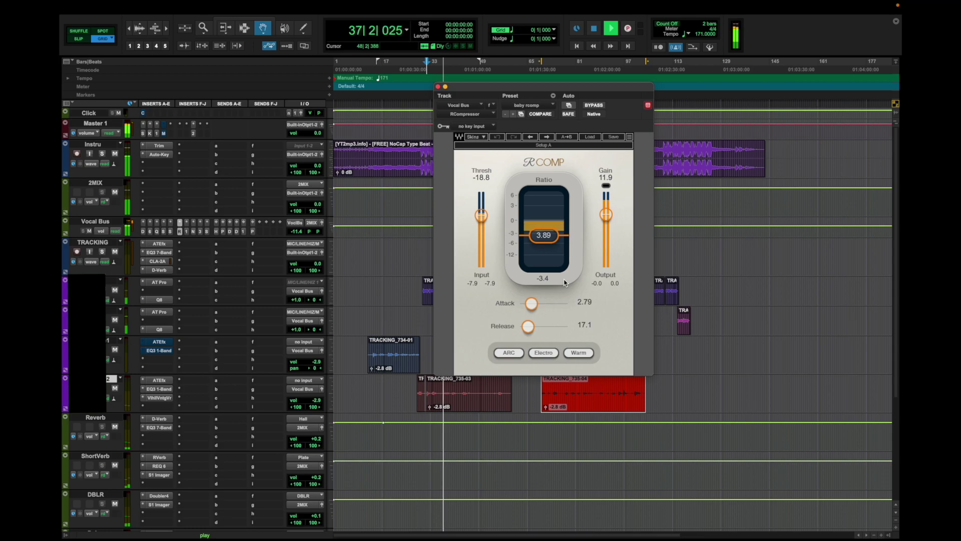
{"action": "key", "text": "space"}
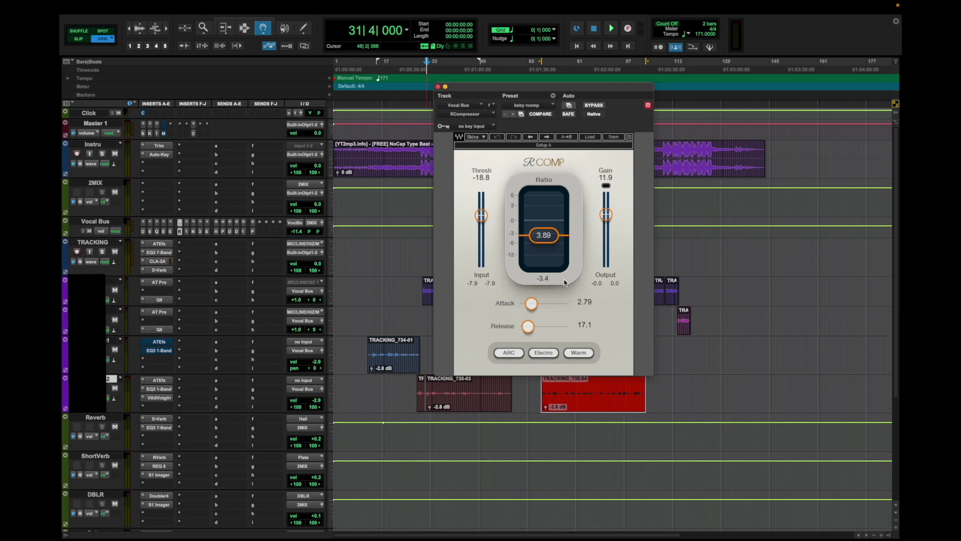
{"action": "left_click", "coordinate": [180, 231]}
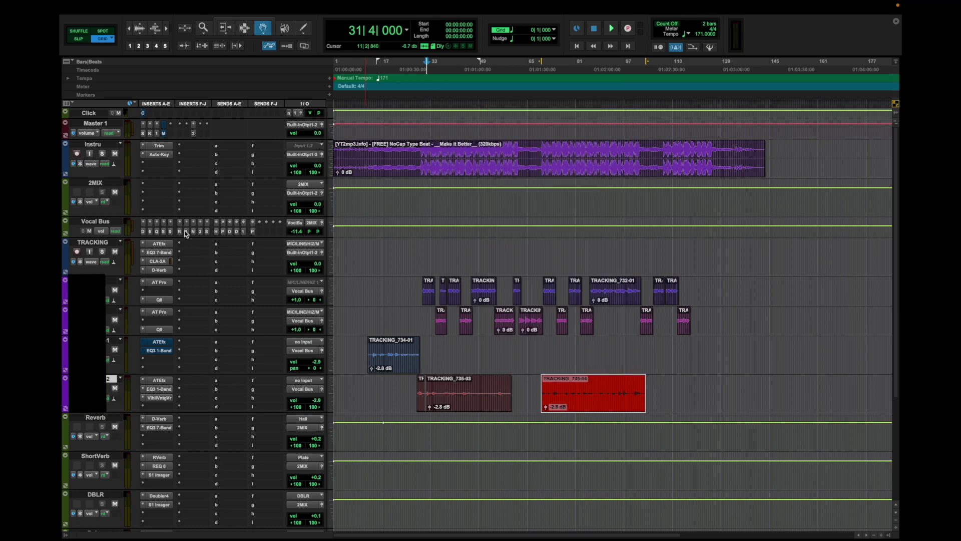
Step: Compare the Vocal Bus with and without the UAD Pultec EQP-1A during playback, leaving the equalizer bypassed
{"action": "left_click", "coordinate": [185, 234]}
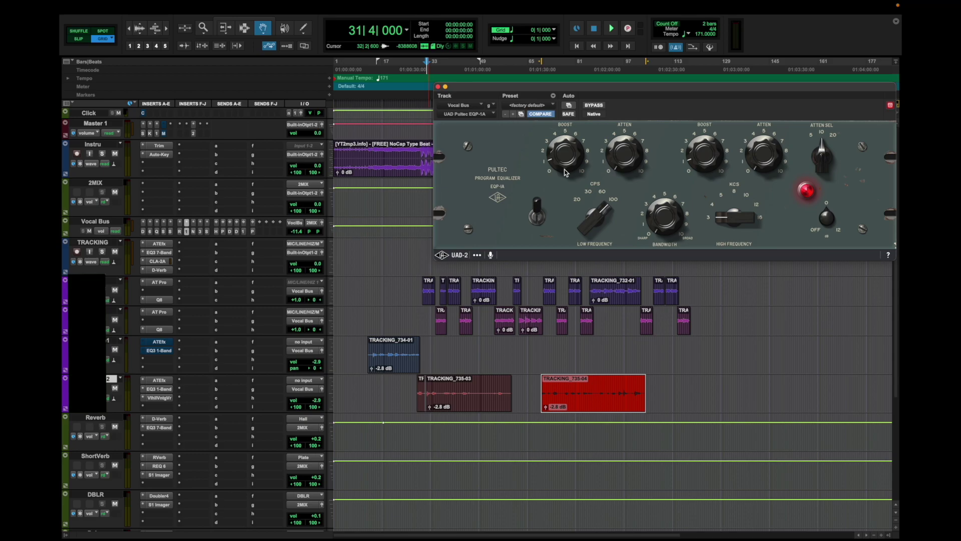
{"action": "key", "text": "space"}
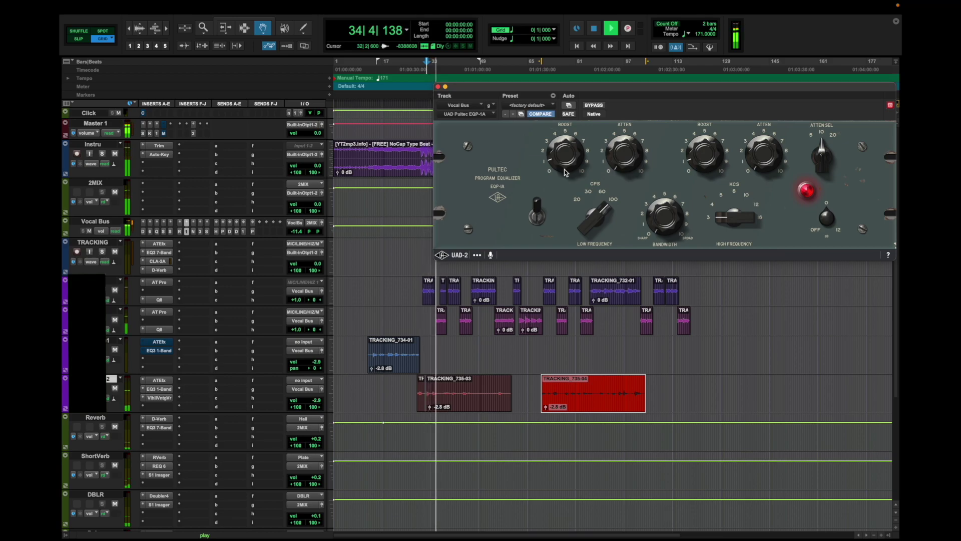
{"action": "left_click", "coordinate": [603, 106]}
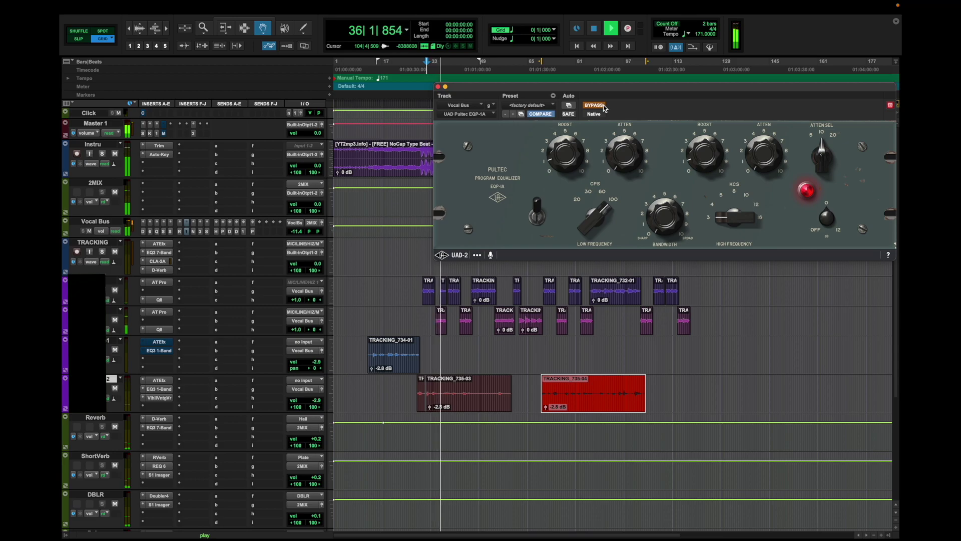
{"action": "left_click", "coordinate": [604, 106]}
{"action": "left_click", "coordinate": [603, 106]}
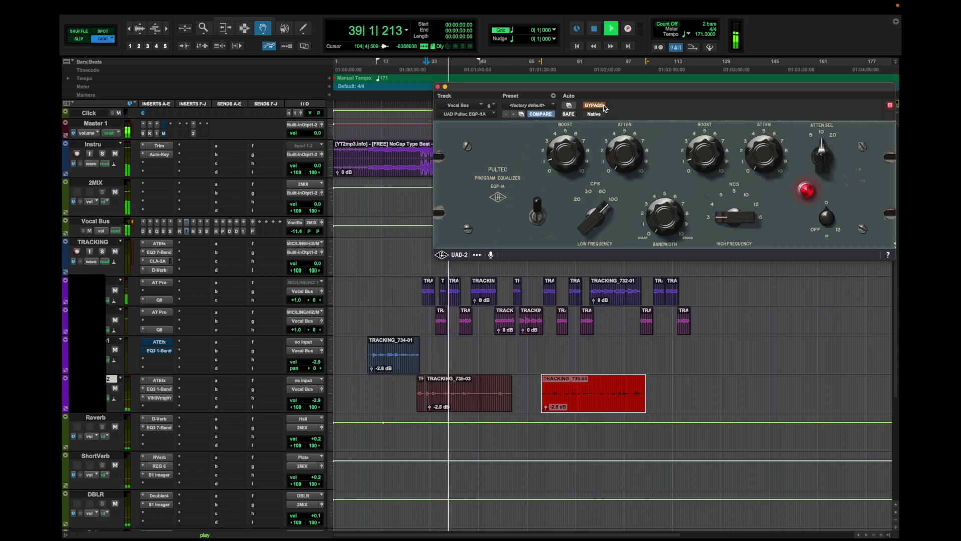
{"action": "left_click", "coordinate": [603, 107]}
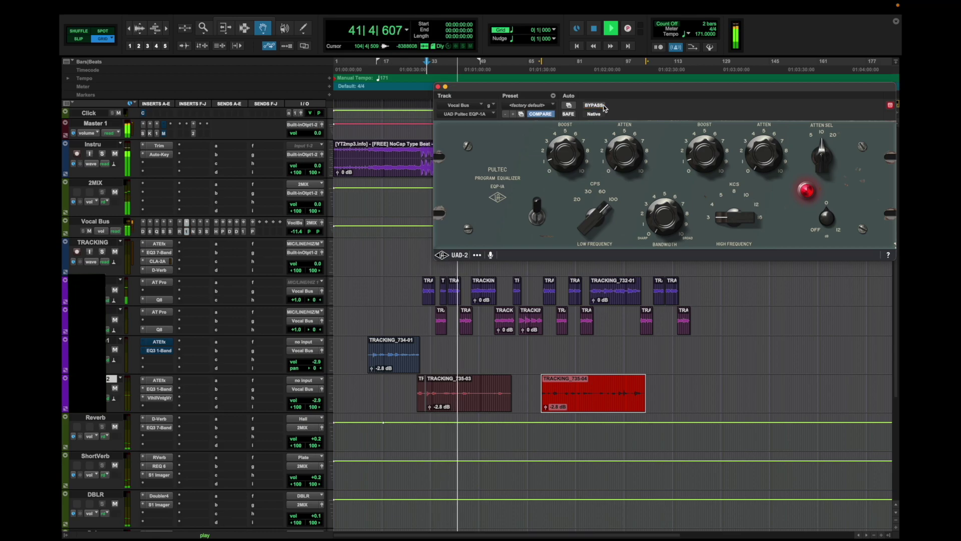
{"action": "left_click", "coordinate": [603, 107]}
{"action": "key", "text": "space"}
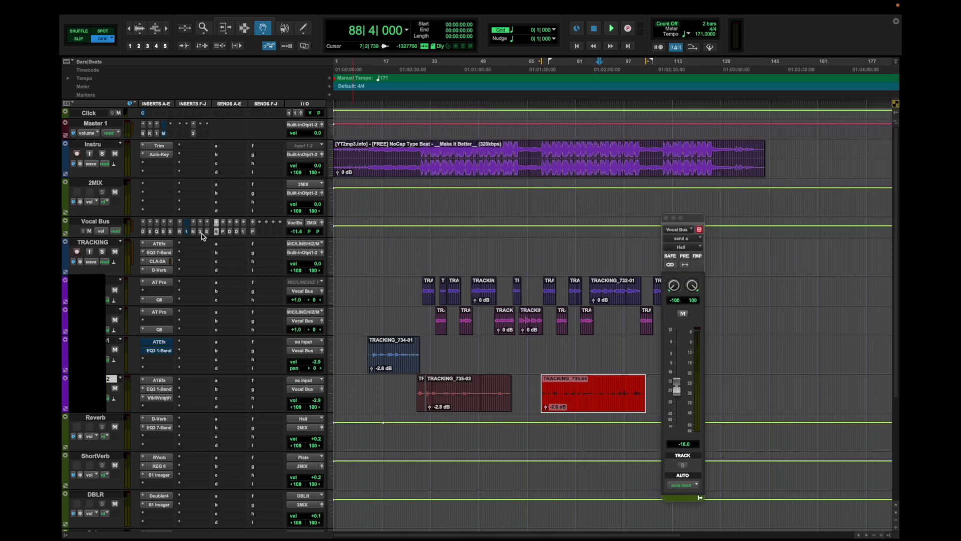
Step: Compare the Vocal Bus with the J37 tape plug-in bypassed and active during playback from bar 88, and close it
{"action": "left_click", "coordinate": [201, 233]}
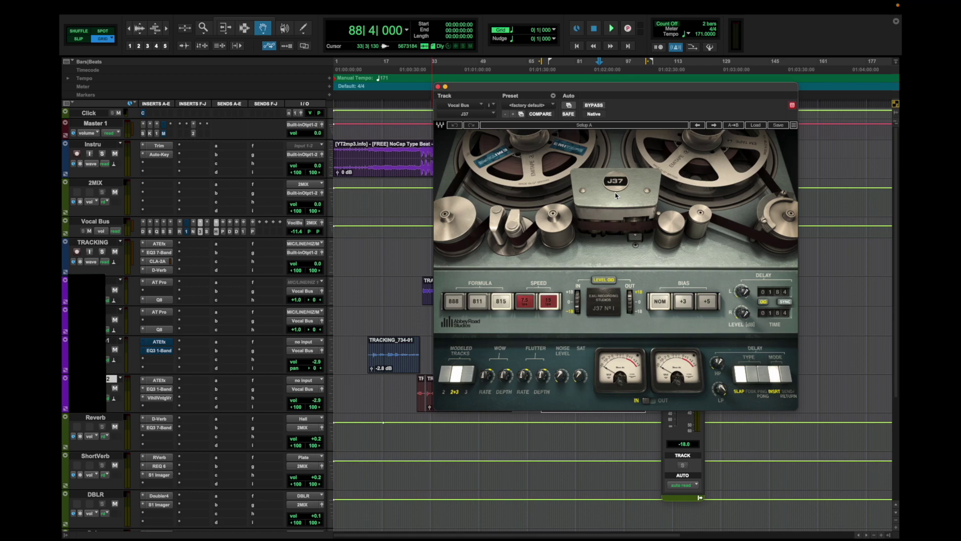
{"action": "key", "text": "space"}
{"action": "left_click", "coordinate": [594, 105]}
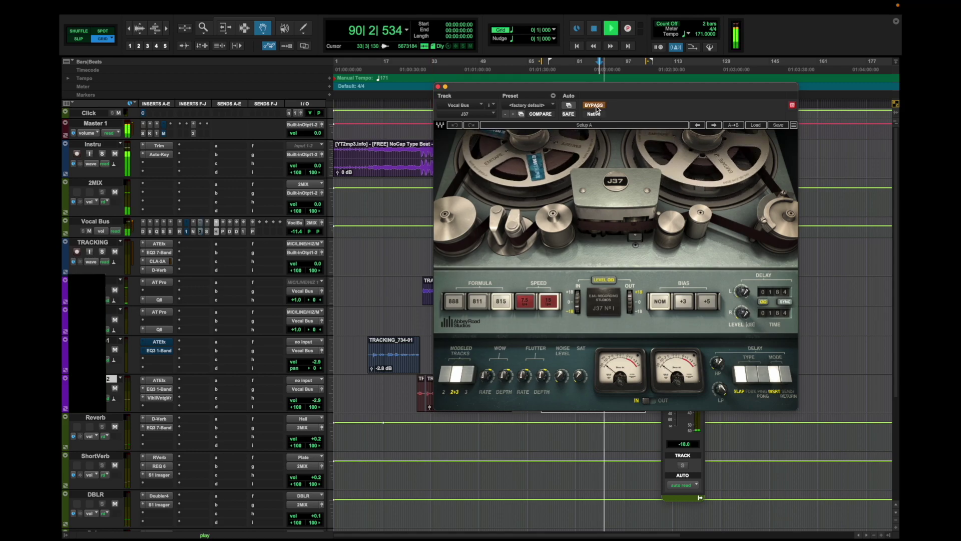
{"action": "left_click", "coordinate": [595, 106]}
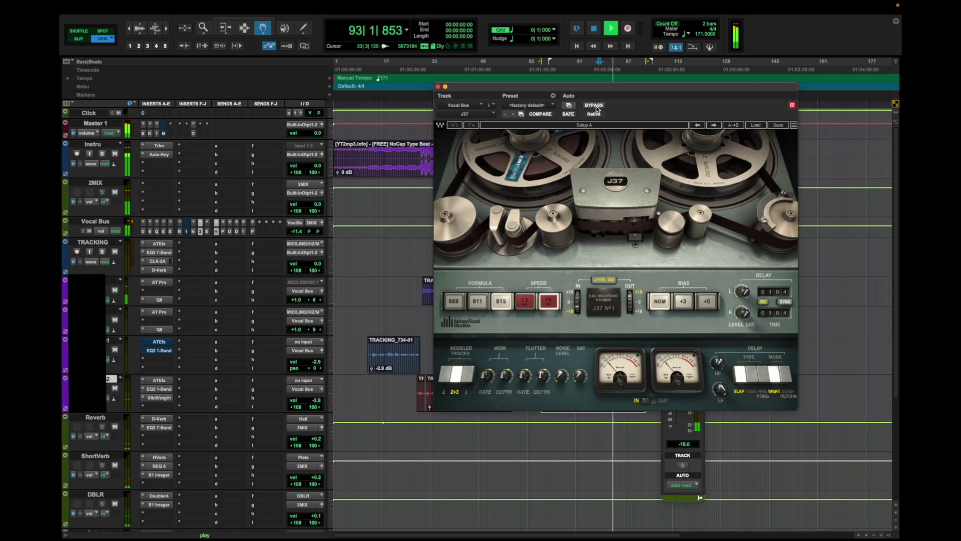
{"action": "key", "text": "space"}
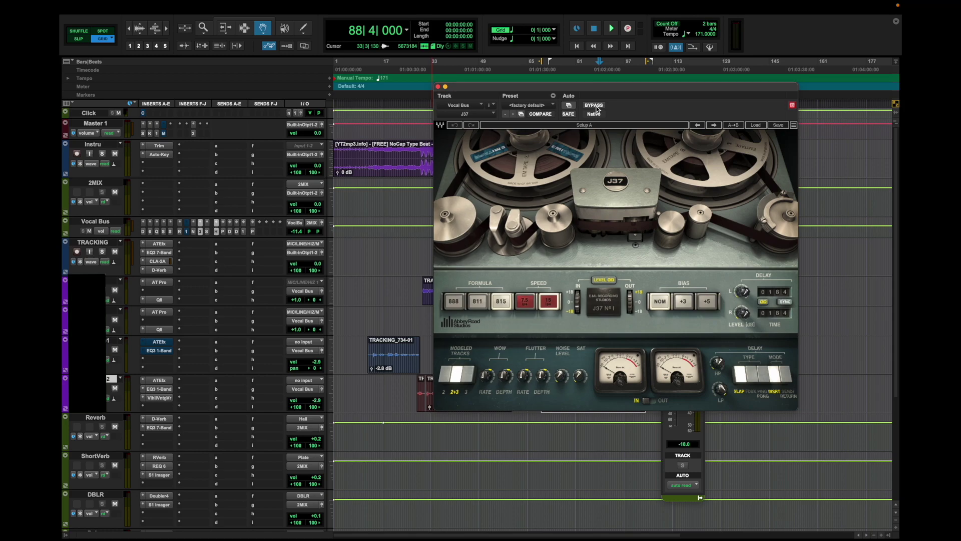
{"action": "left_click", "coordinate": [438, 87]}
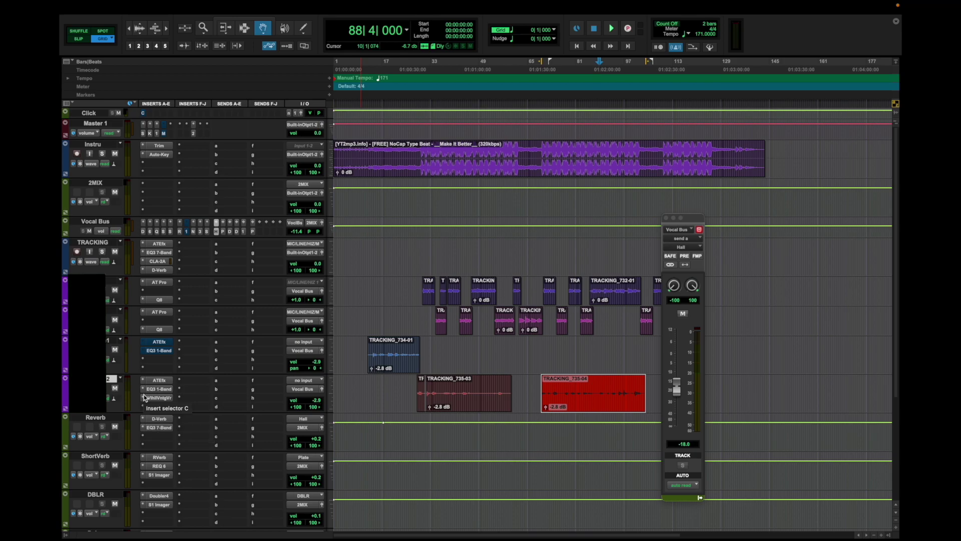
Step: Compare the vocals with the Vocal Bus's Hall reverb send muted and unmuted during playback
{"action": "key", "text": "space"}
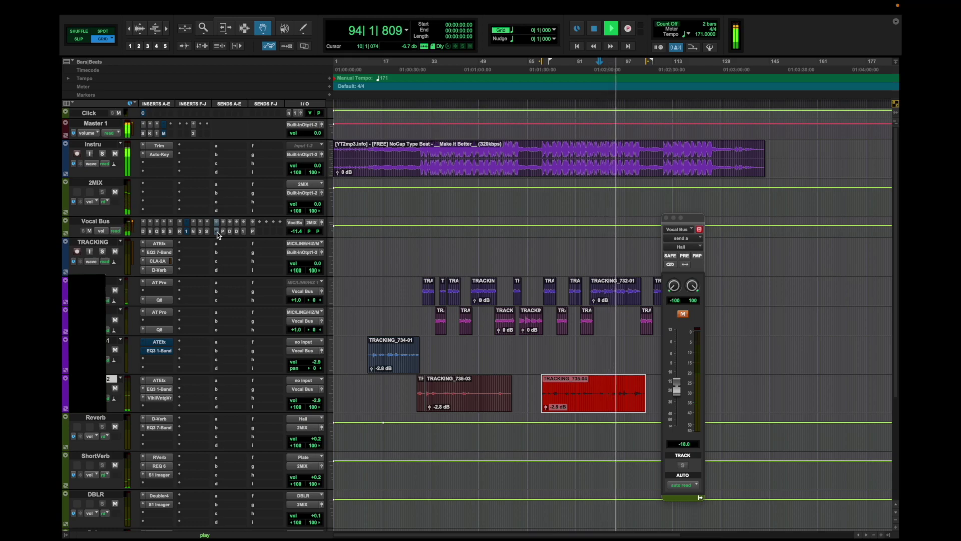
{"action": "left_click", "coordinate": [219, 235]}
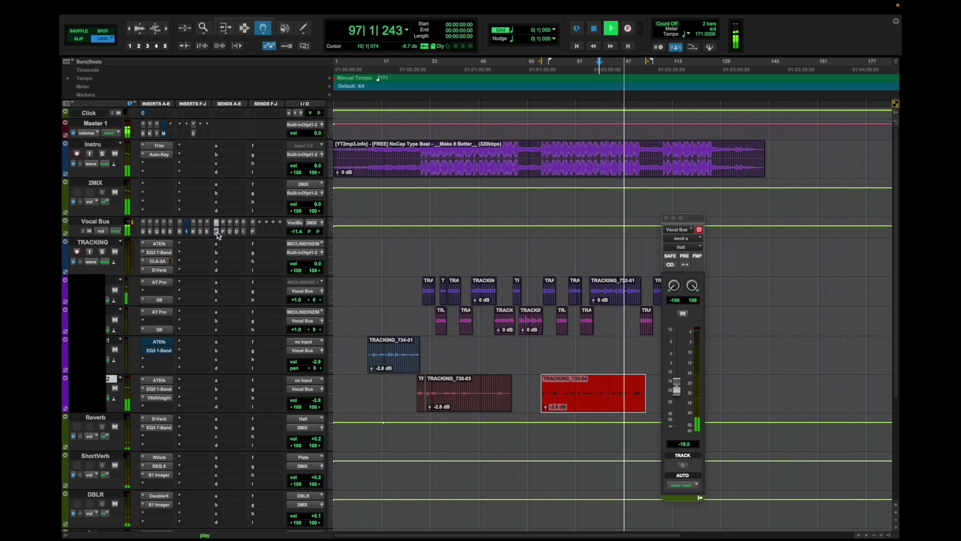
{"action": "key", "text": "space"}
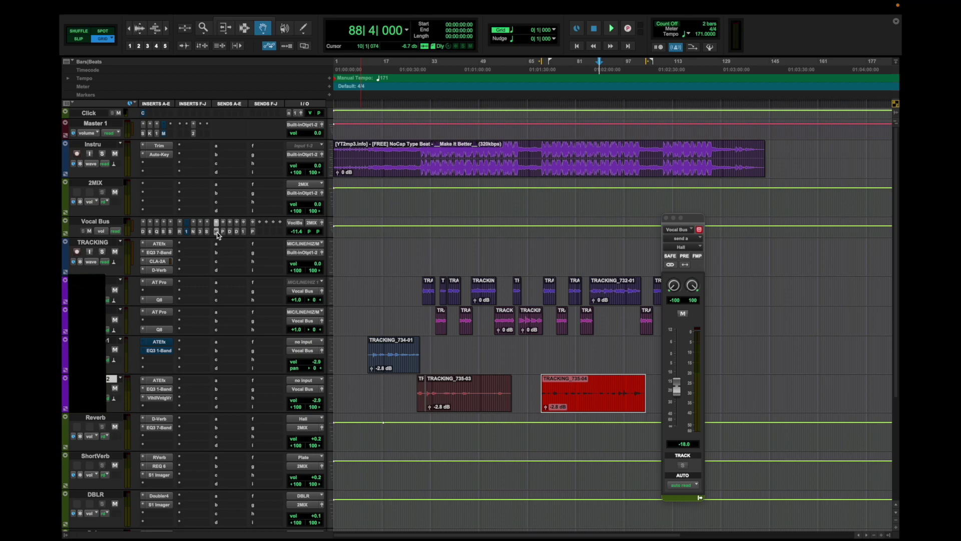